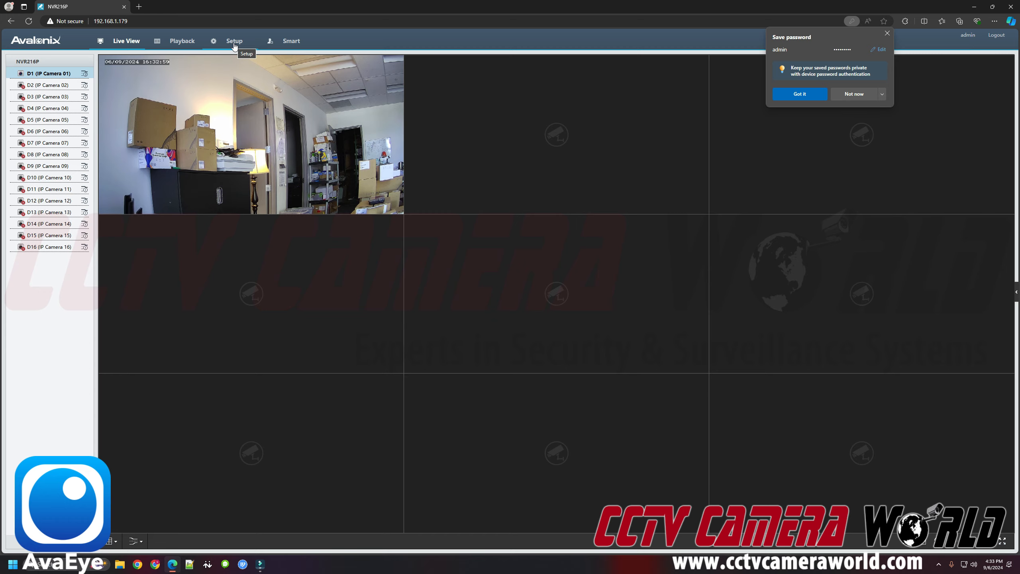
# Step: Dismiss the browser's offer to save the password and open the recorder's network email settings
pyautogui.click(234, 44)
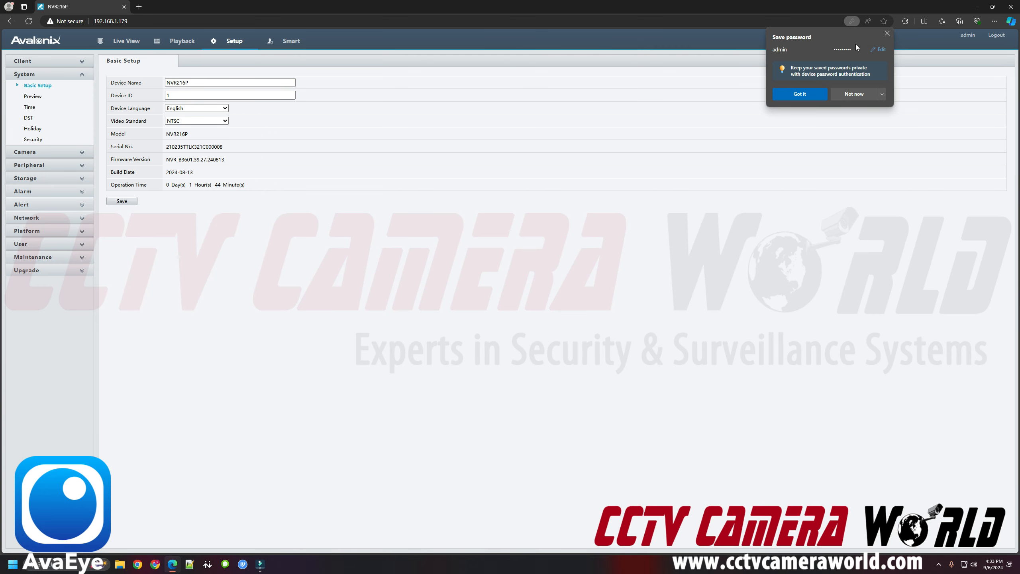
pyautogui.click(888, 34)
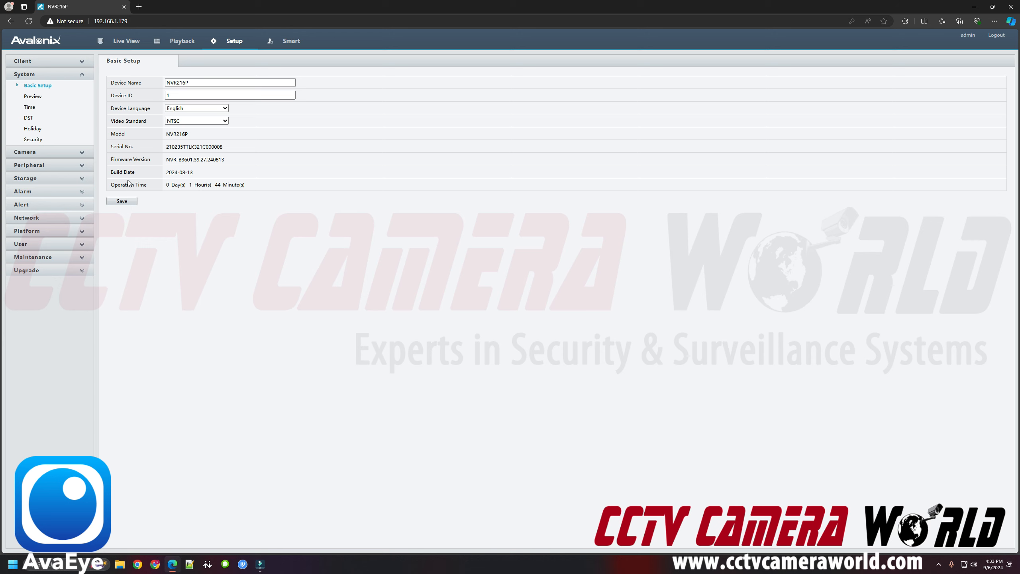
pyautogui.click(47, 218)
pyautogui.click(30, 229)
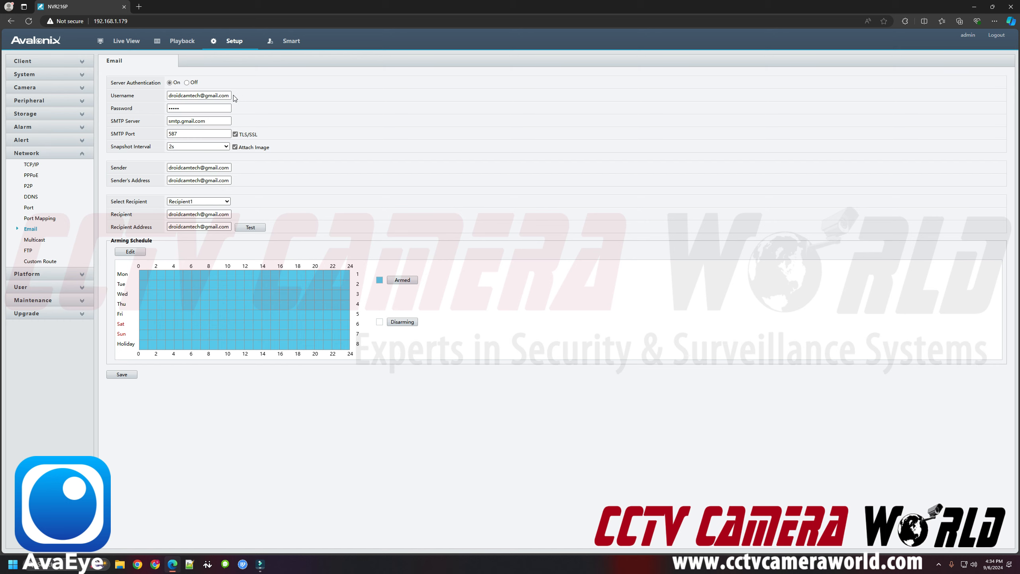
# Step: Choose a 2s snapshot interval in the email settings and send a test email to Recipient1
pyautogui.click(210, 108)
pyautogui.click(179, 149)
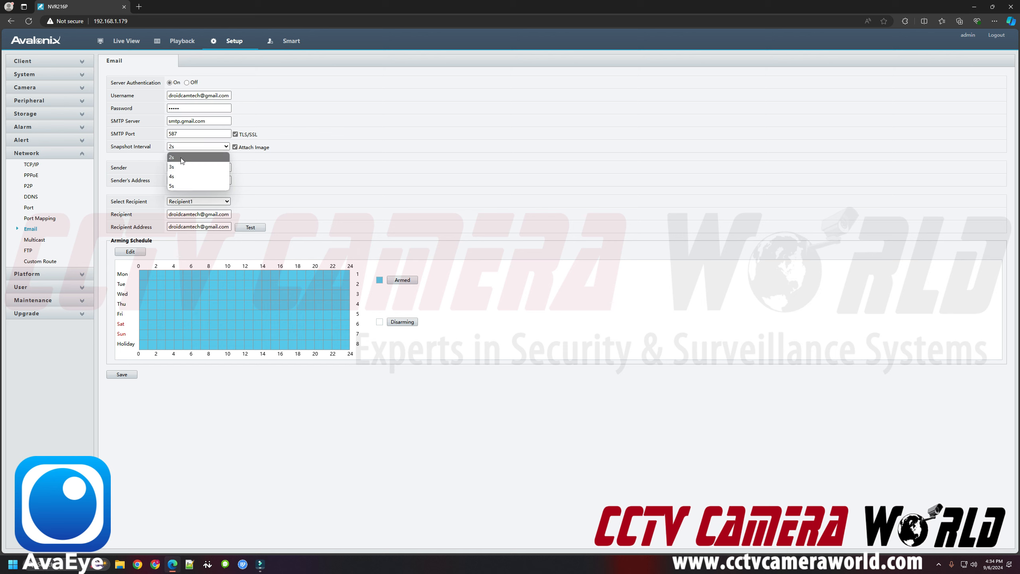
pyautogui.click(181, 157)
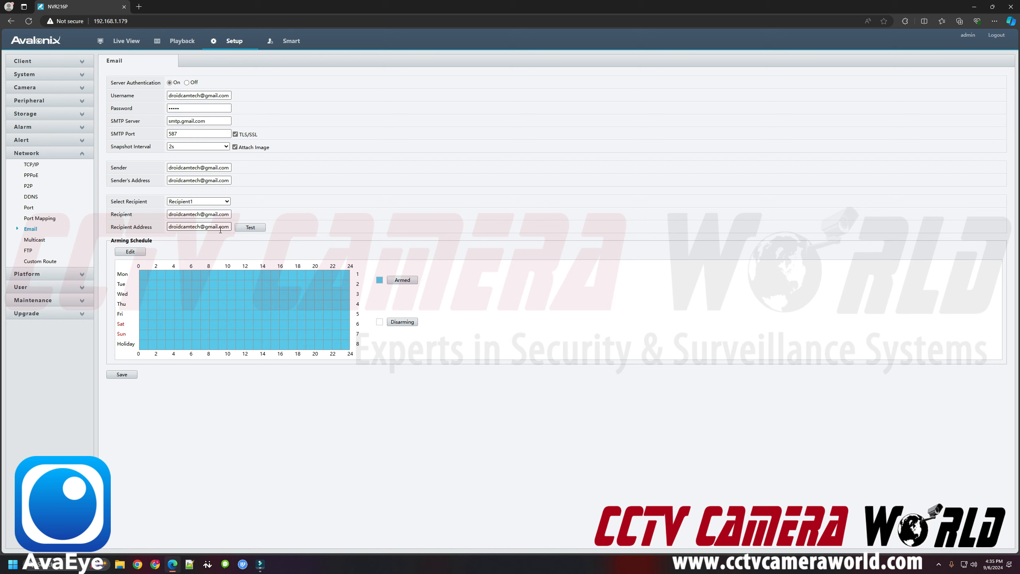
pyautogui.click(253, 230)
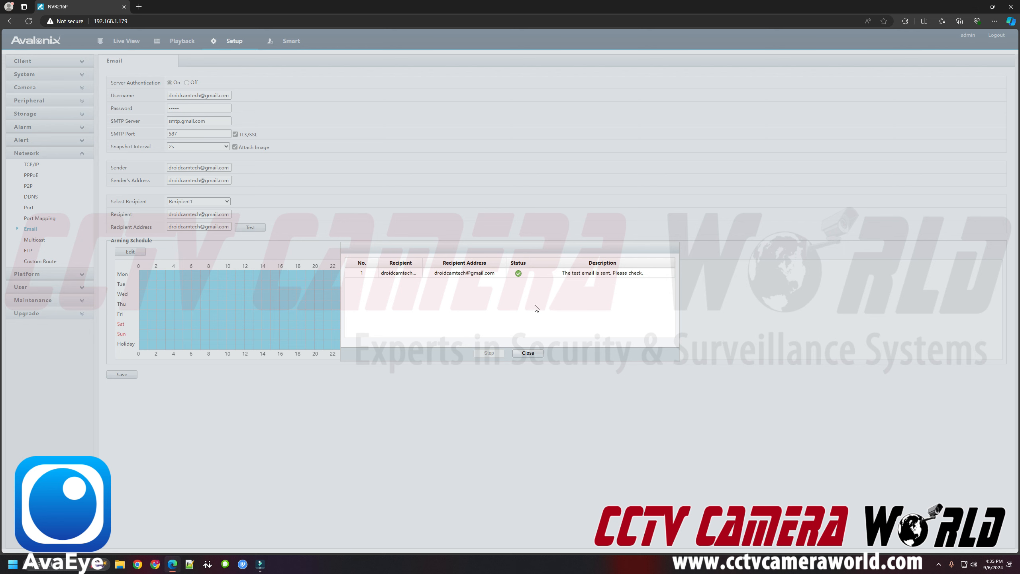
pyautogui.click(528, 353)
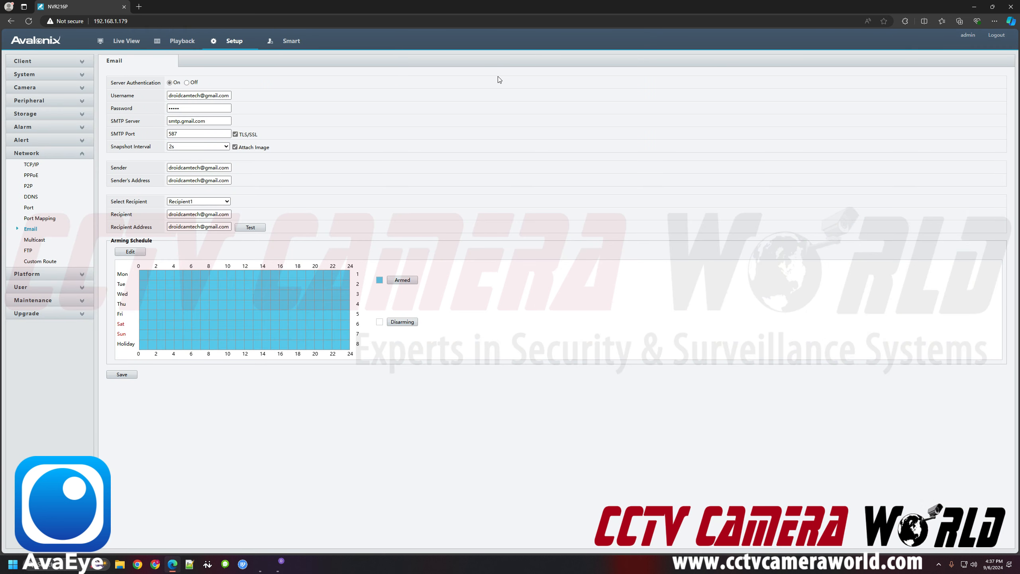
# Step: Switch to the Gmail inbox, open the newest test message from the device, and return to the recorder's web page
pyautogui.hotkey('alt', 'Tab')
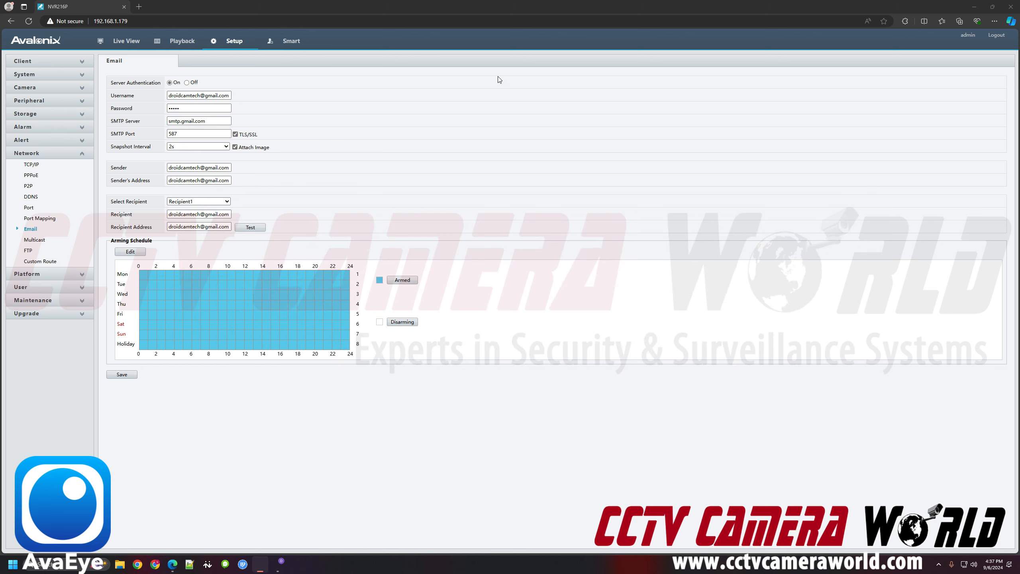
pyautogui.hotkey('alt', 'Tab')
pyautogui.press('Tab')
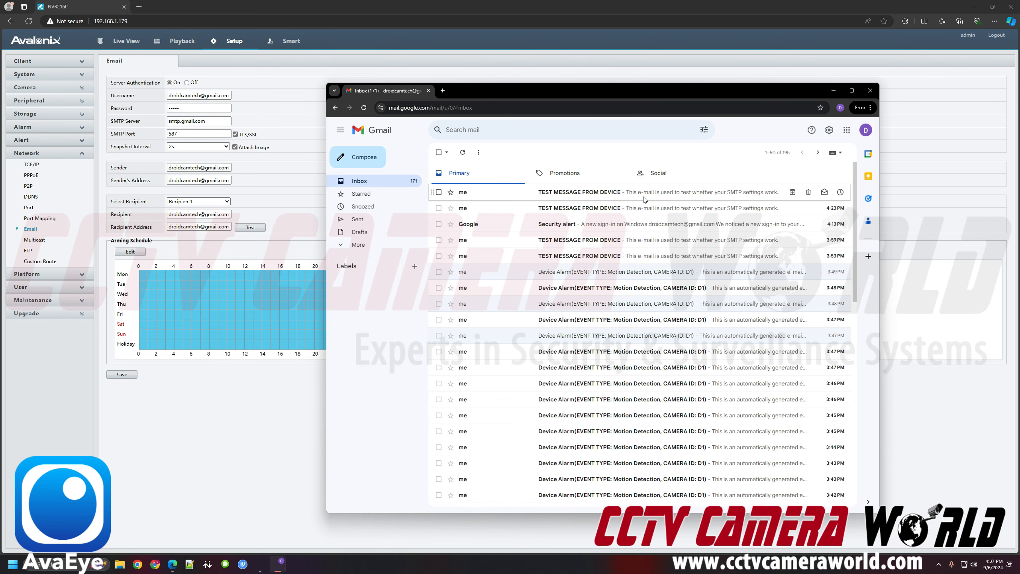
pyautogui.click(645, 197)
pyautogui.click(402, 181)
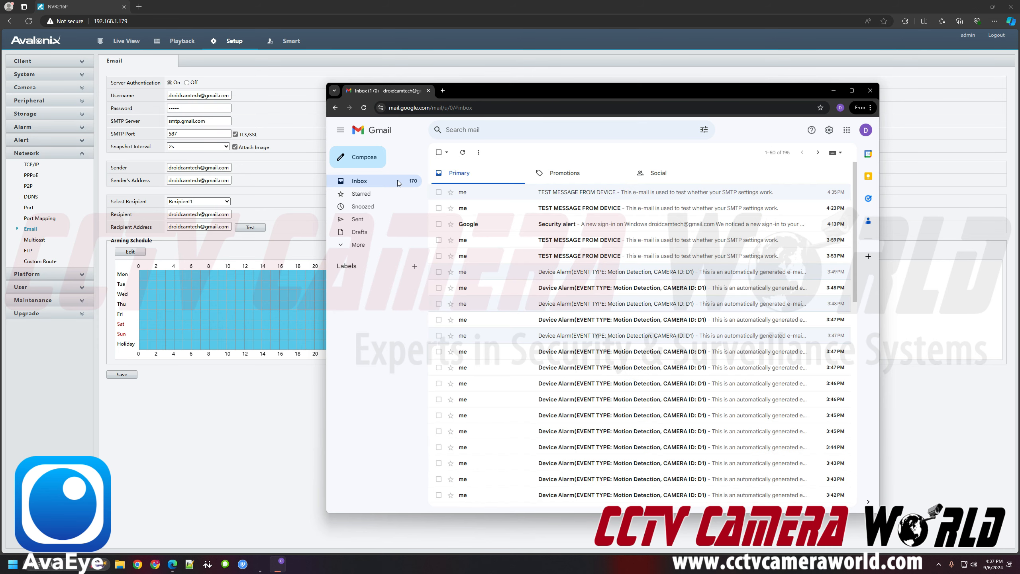
pyautogui.click(275, 269)
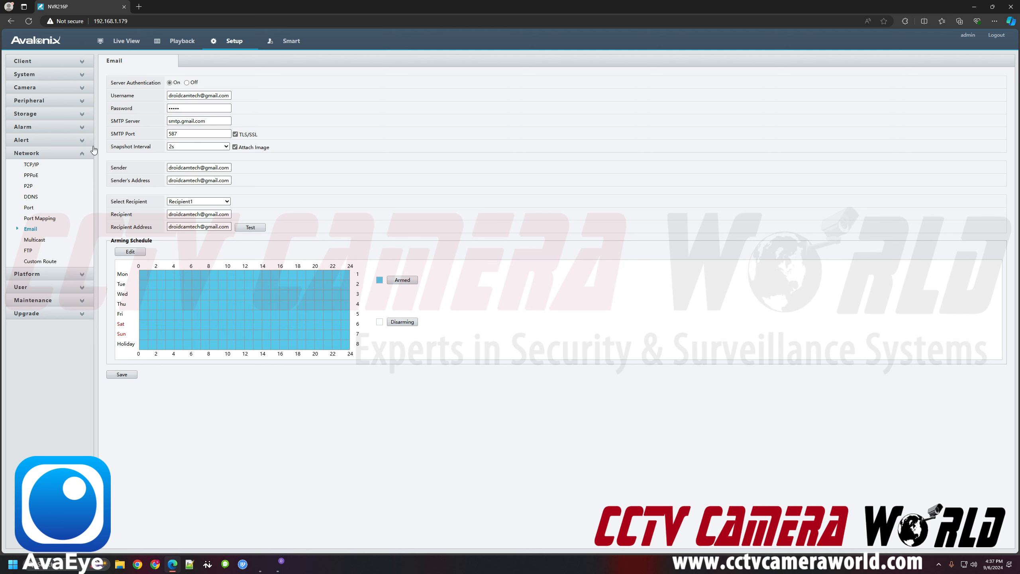
# Step: Check the recorder's camera list and show D1 (IP Camera 01) in the first live view tile
pyautogui.click(47, 90)
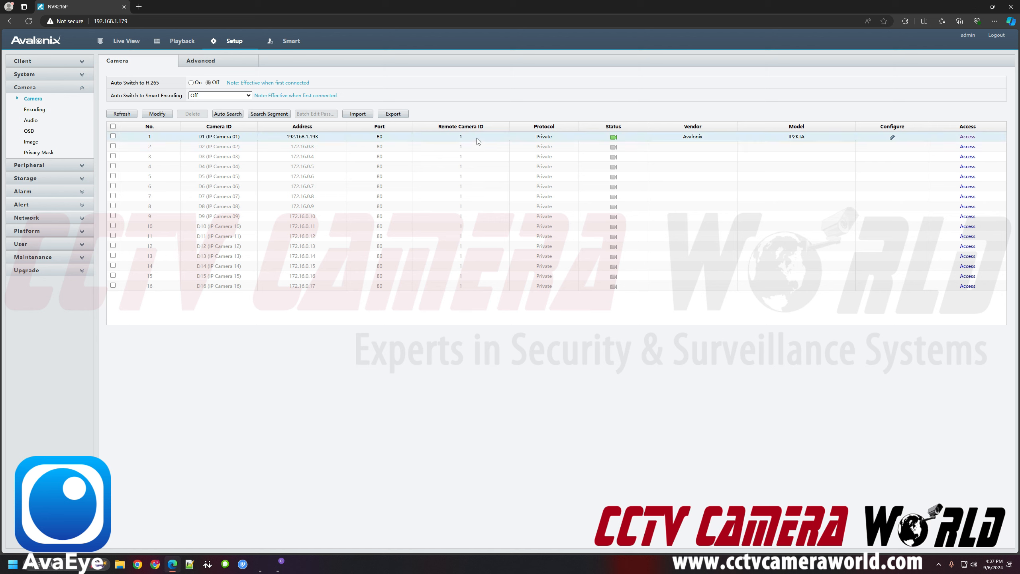
pyautogui.click(125, 41)
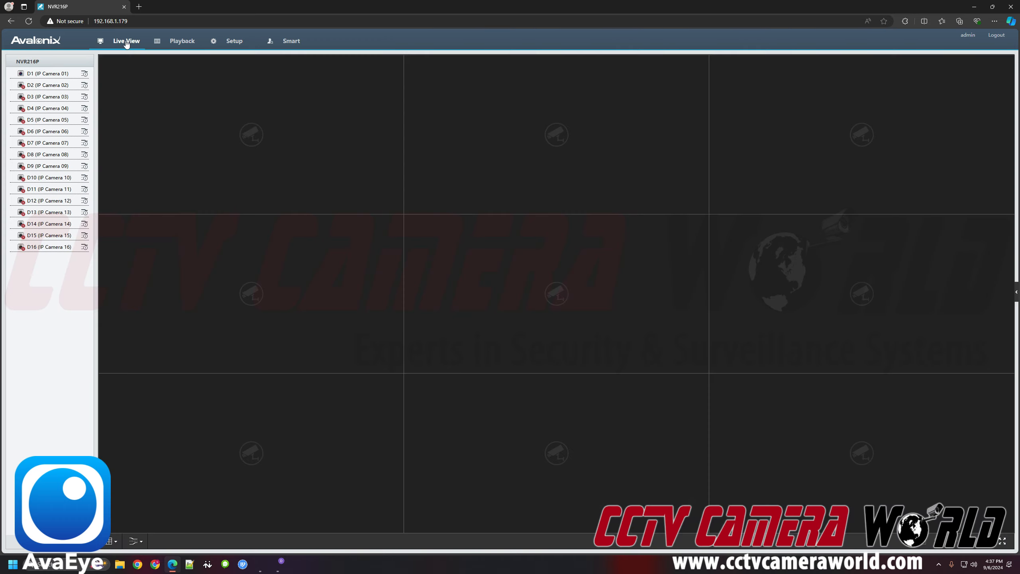
pyautogui.moveTo(60, 75); pyautogui.dragTo(193, 146)
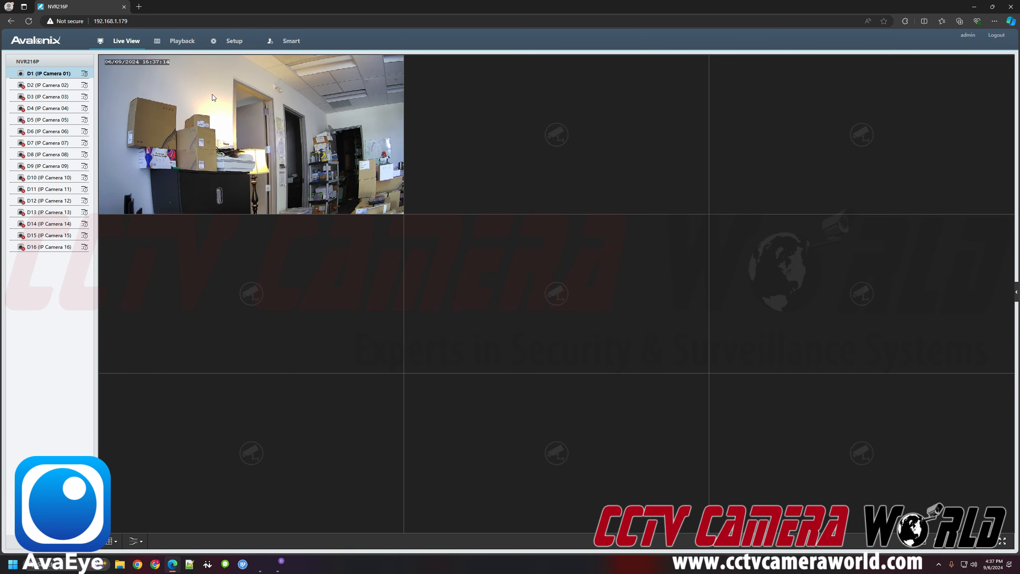
# Step: Review the recorder's system time settings and the encoding and image settings of D1 (IP Camera 01)
pyautogui.click(235, 41)
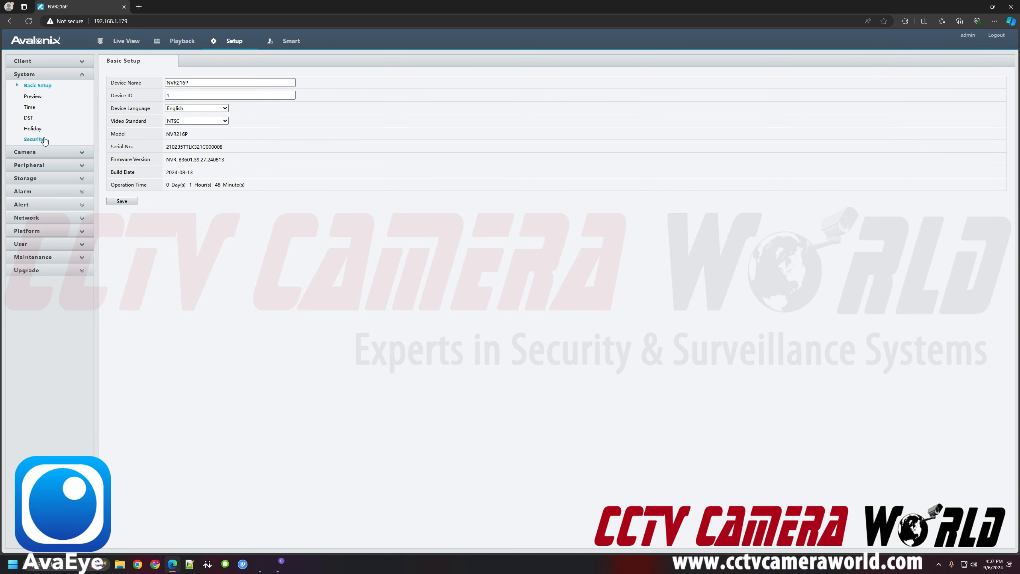
pyautogui.click(39, 107)
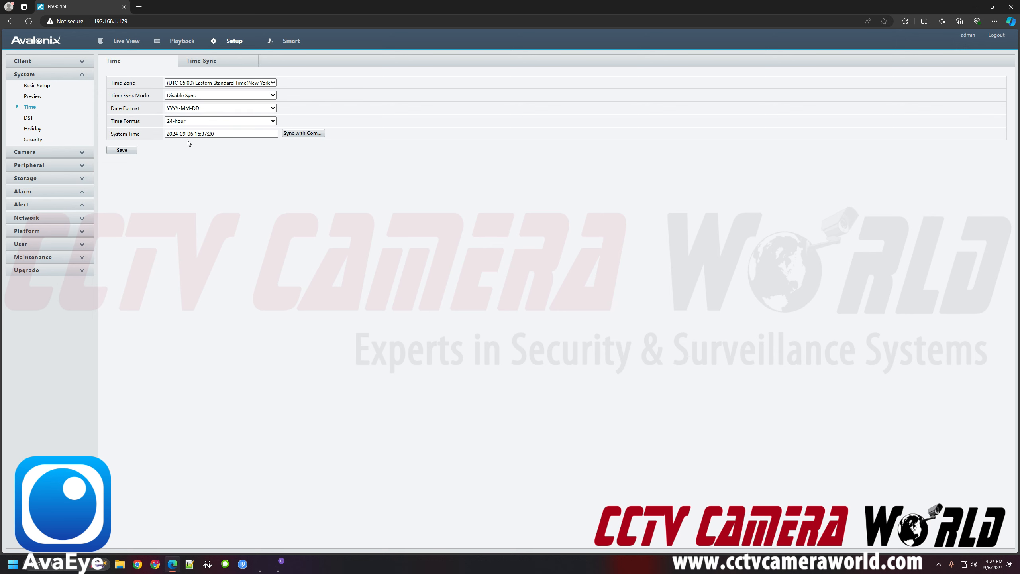
pyautogui.click(42, 153)
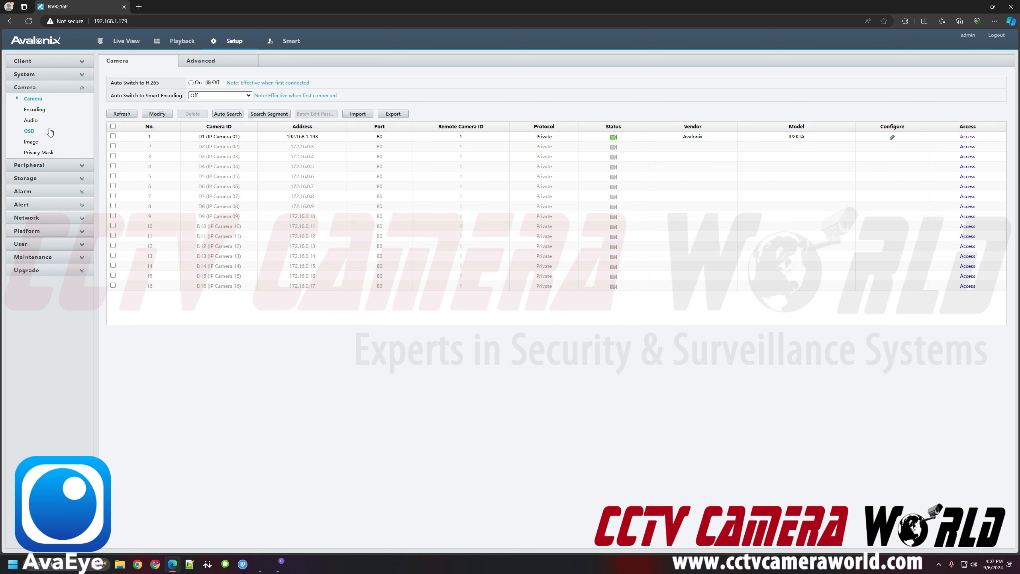
pyautogui.click(40, 109)
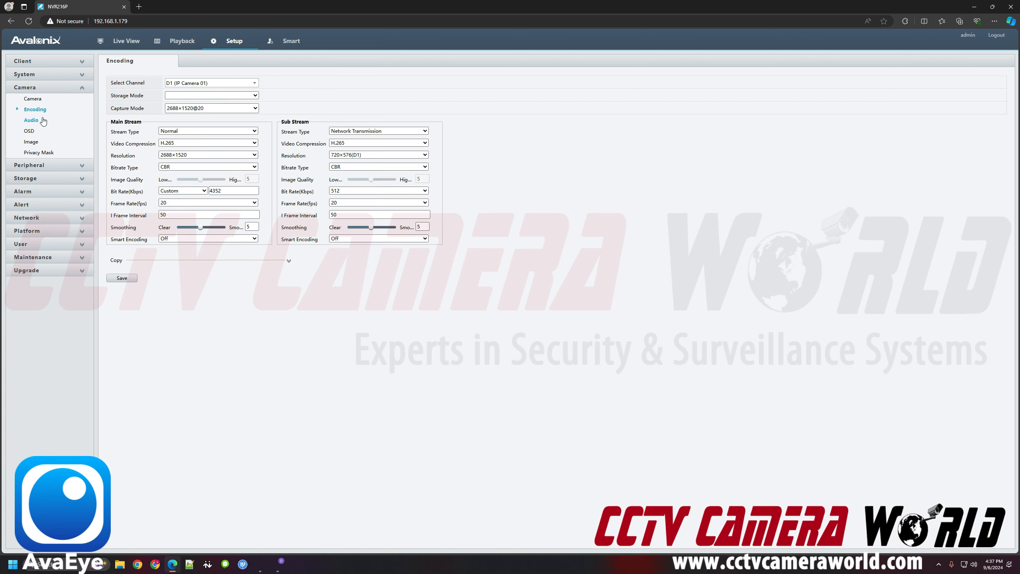
pyautogui.click(32, 142)
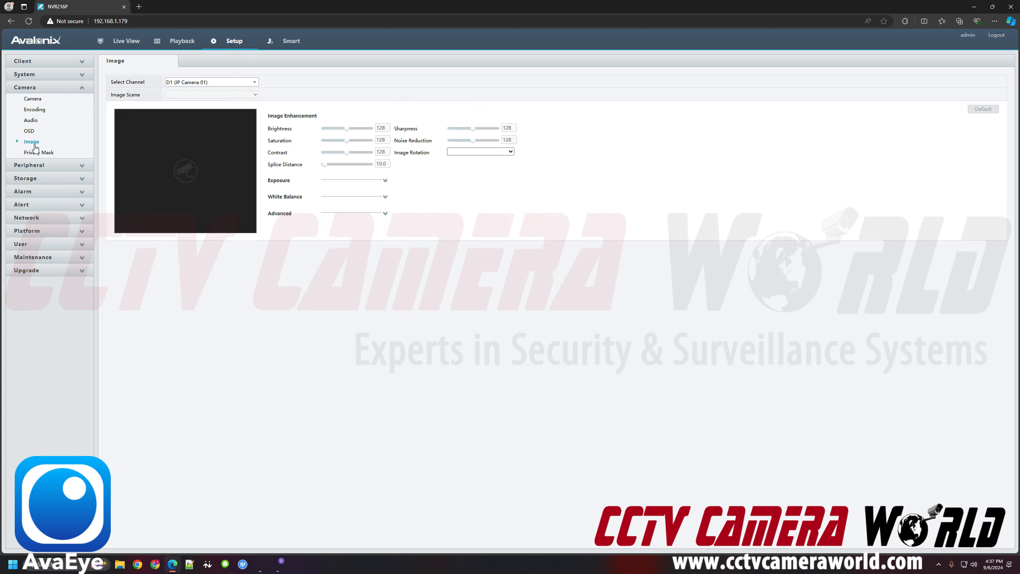
# Step: Fill D1's entire weekly recording schedule with Normal, replace it with Event for all hours and days, and save
pyautogui.click(34, 179)
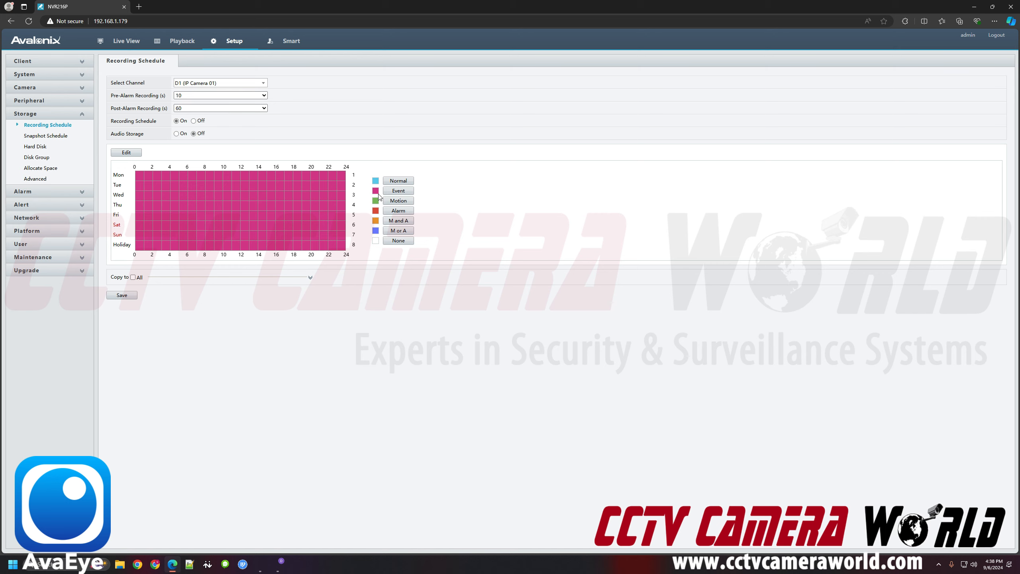
pyautogui.click(398, 181)
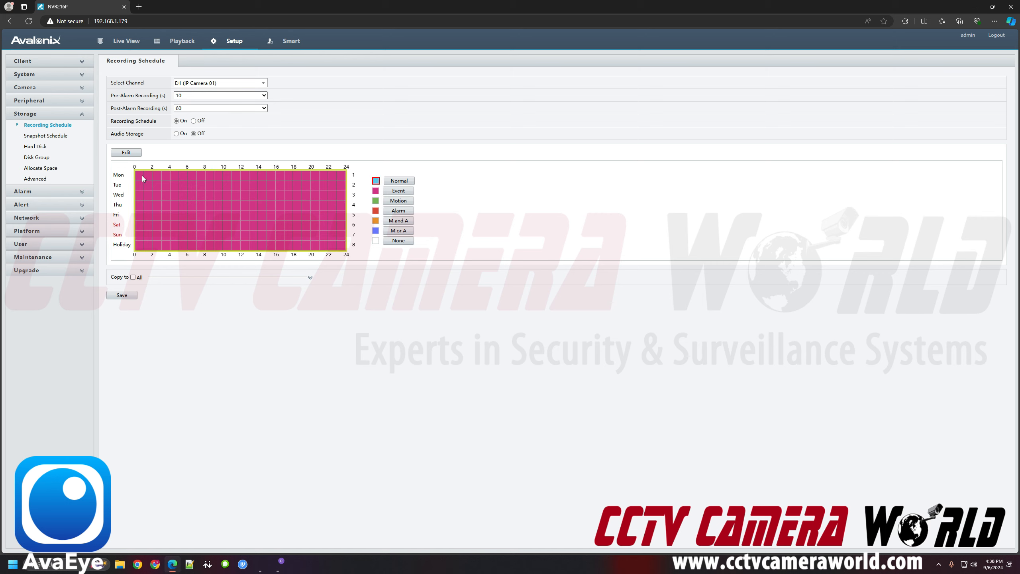
pyautogui.moveTo(139, 174); pyautogui.dragTo(346, 249)
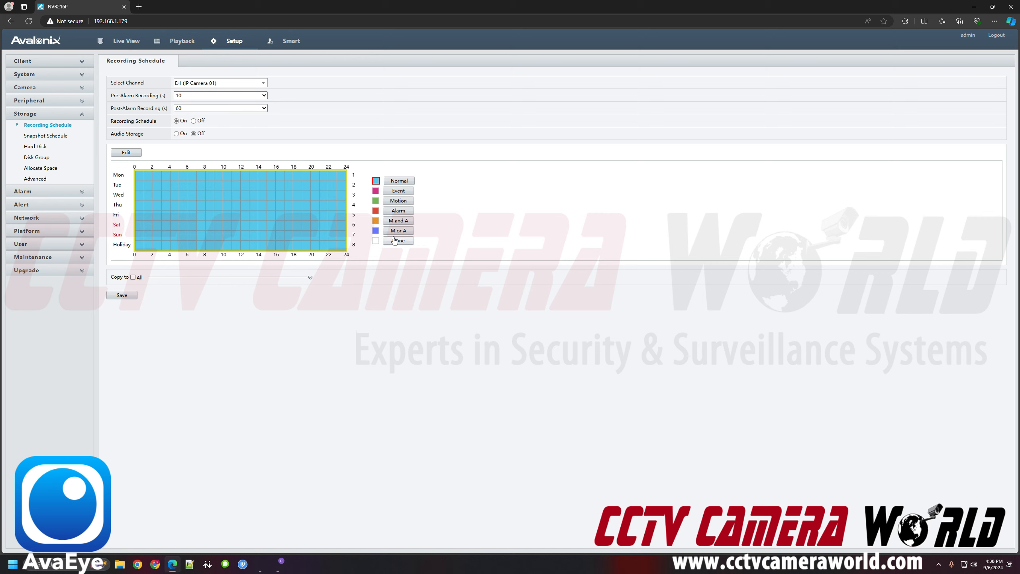
pyautogui.click(399, 190)
pyautogui.moveTo(138, 178); pyautogui.dragTo(346, 249)
pyautogui.click(123, 295)
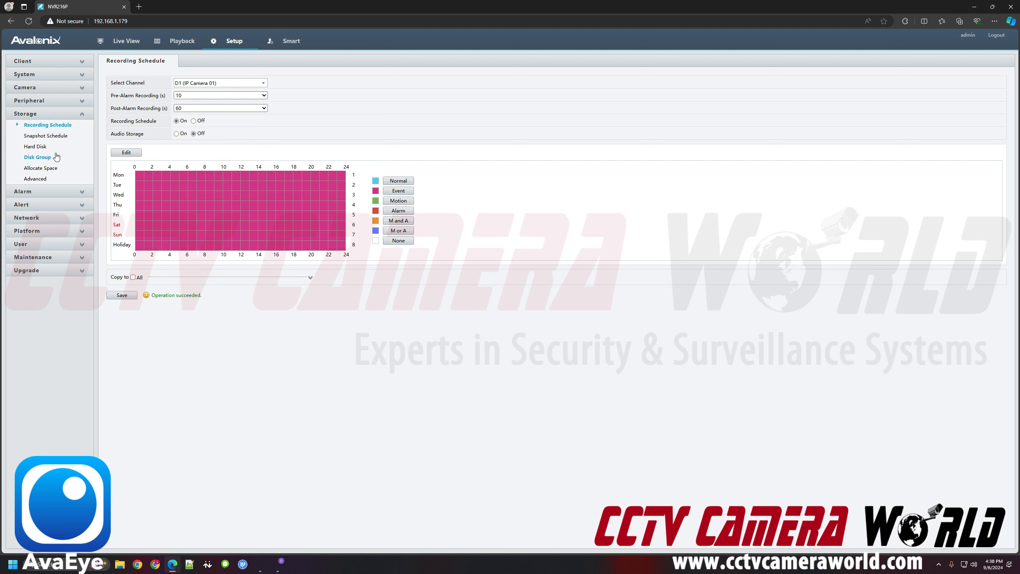
# Step: Fill D1's whole snapshot schedule with Normal, replace it with Event for every hour and day, and save
pyautogui.click(41, 136)
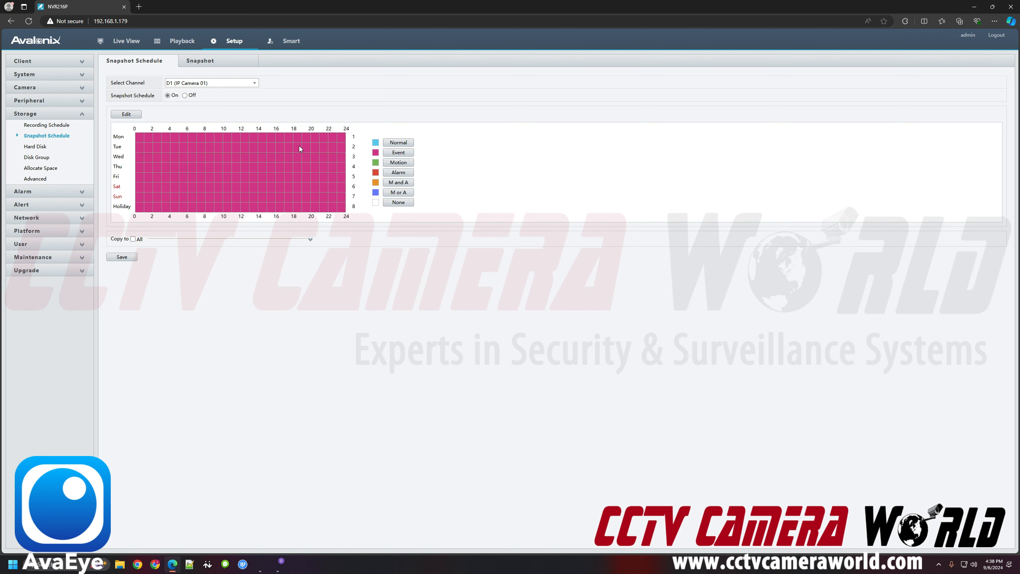
pyautogui.click(398, 142)
pyautogui.moveTo(147, 139); pyautogui.dragTo(349, 214)
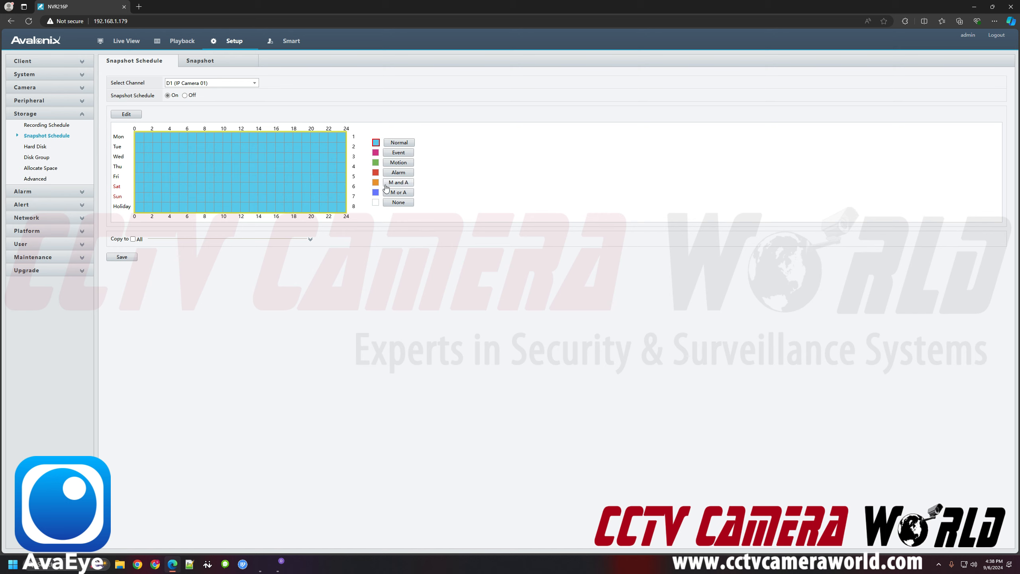
pyautogui.click(399, 153)
pyautogui.moveTo(142, 139); pyautogui.dragTo(361, 215)
pyautogui.click(123, 257)
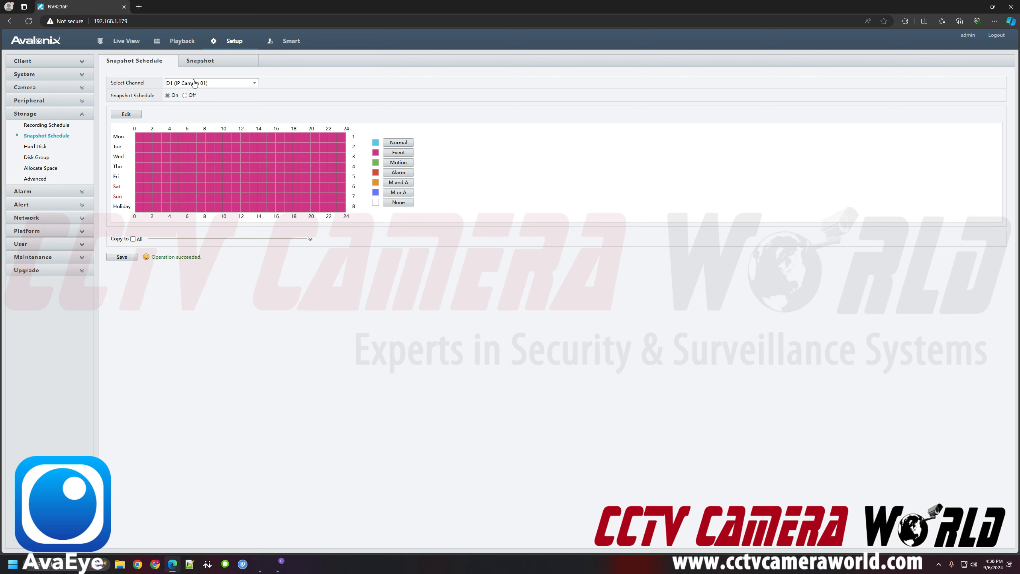
# Step: Review D1's snapshot resolution, quality and interval settings and the recorder's hard disk status
pyautogui.click(200, 60)
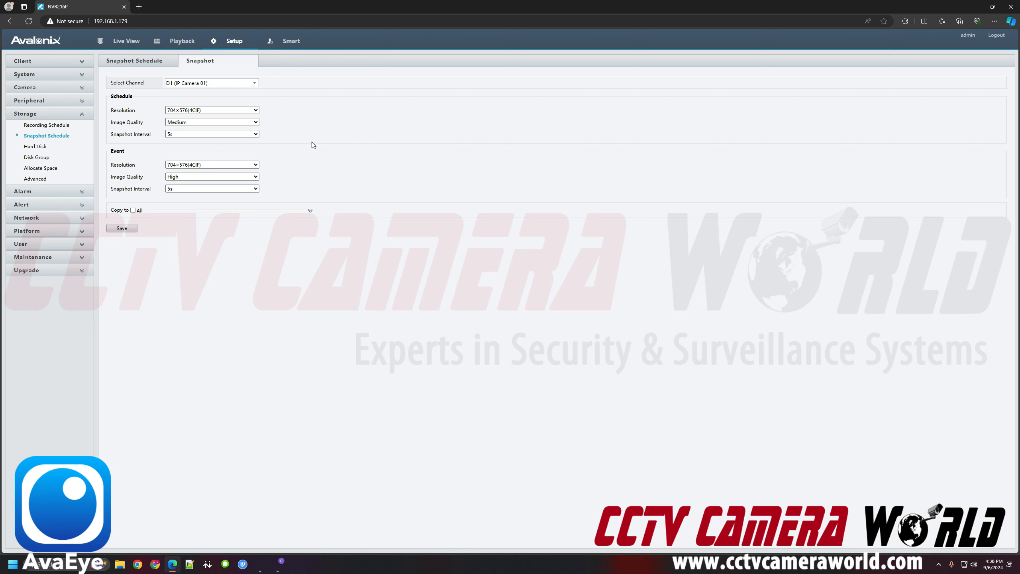
pyautogui.click(136, 62)
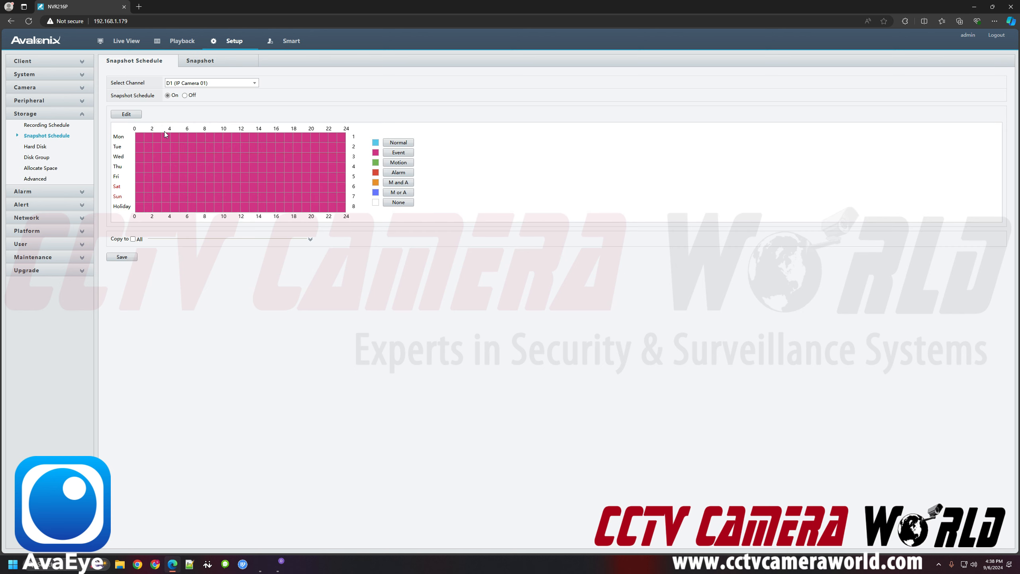
pyautogui.click(36, 146)
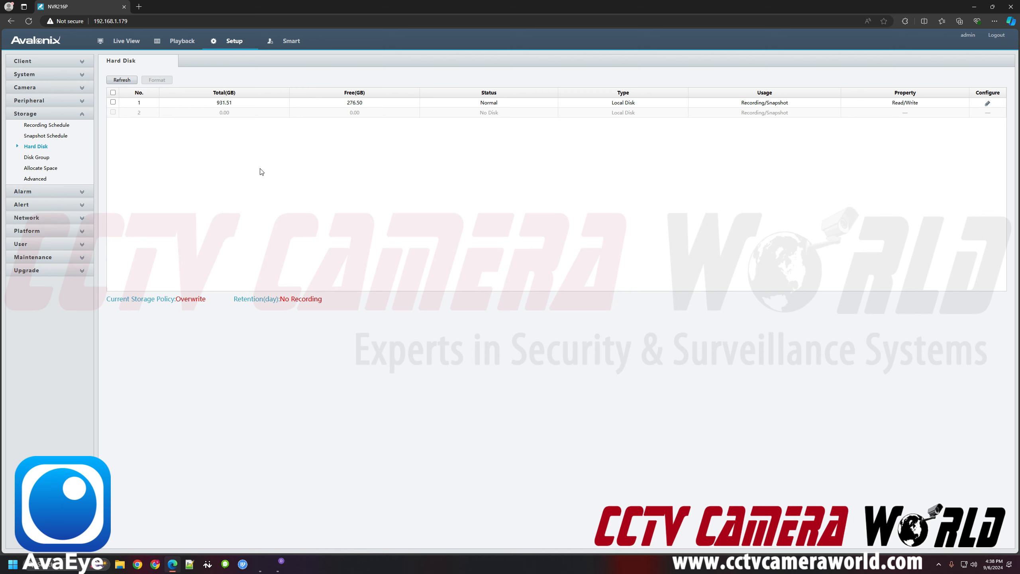
# Step: Clear D1's motion detection area, redraw it over the full camera image, and save the motion alarm settings
pyautogui.click(53, 194)
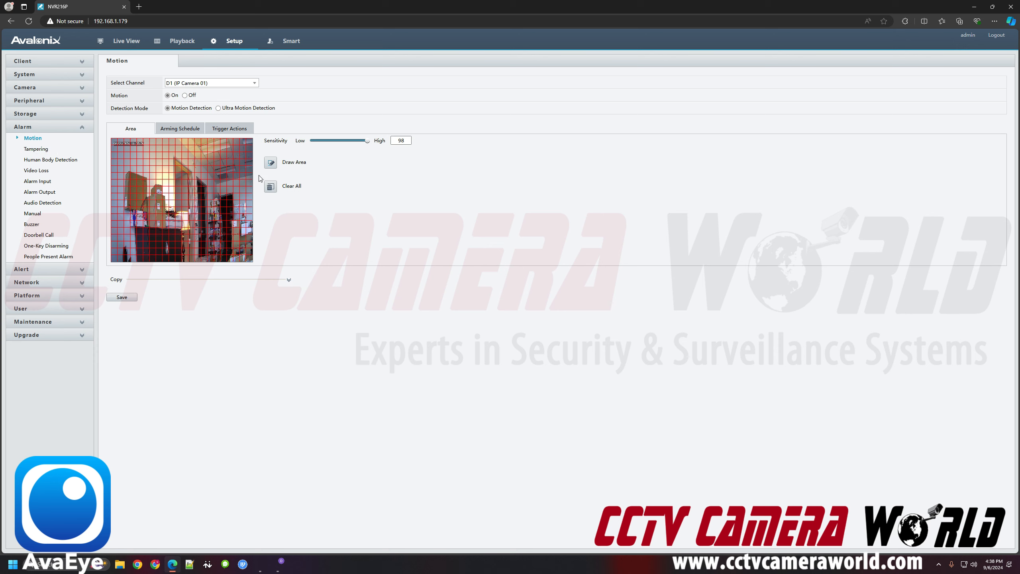
pyautogui.click(271, 186)
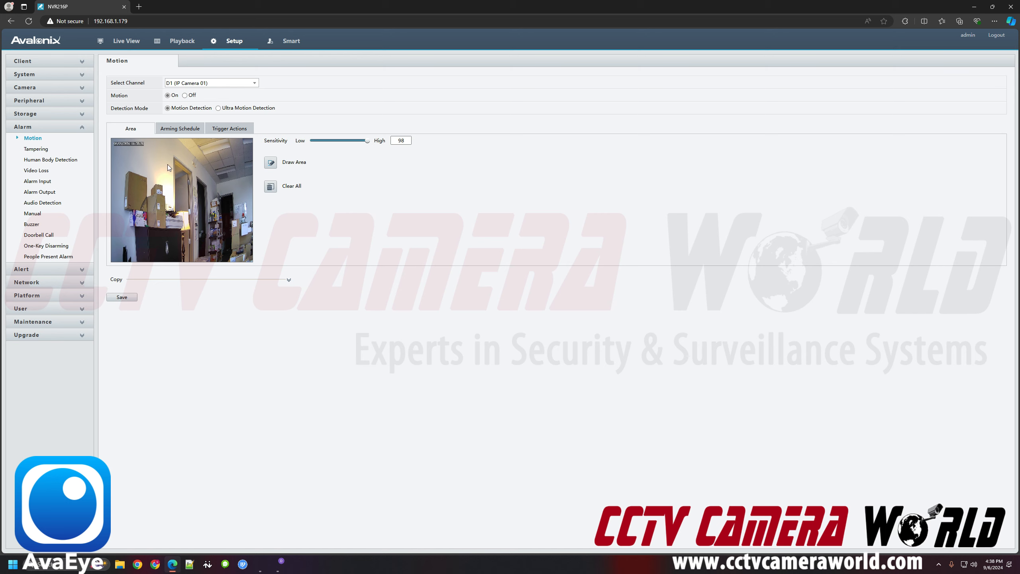
pyautogui.click(270, 162)
pyautogui.moveTo(117, 143)
pyautogui.mouseDown()
pyautogui.moveTo(178, 168)
pyautogui.moveTo(245, 218)
pyautogui.moveTo(252, 262)
pyautogui.mouseUp()
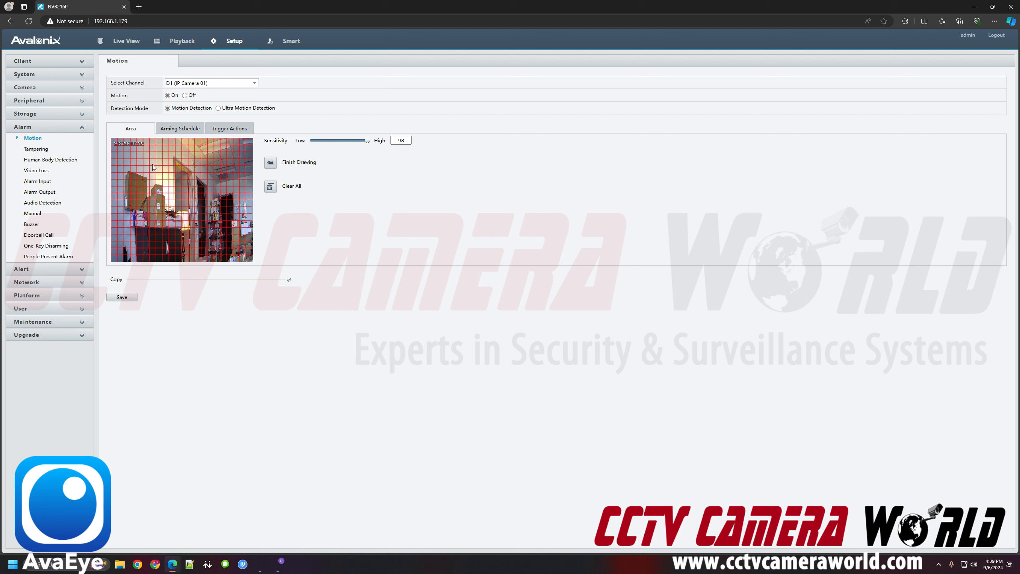
pyautogui.click(270, 163)
pyautogui.click(121, 297)
# Step: Set D1's motion sensitivity to 78, try the Ultra Motion Detection mode, and return to Motion Detection
pyautogui.moveTo(367, 141)
pyautogui.mouseDown()
pyautogui.moveTo(328, 140)
pyautogui.moveTo(355, 141)
pyautogui.mouseUp()
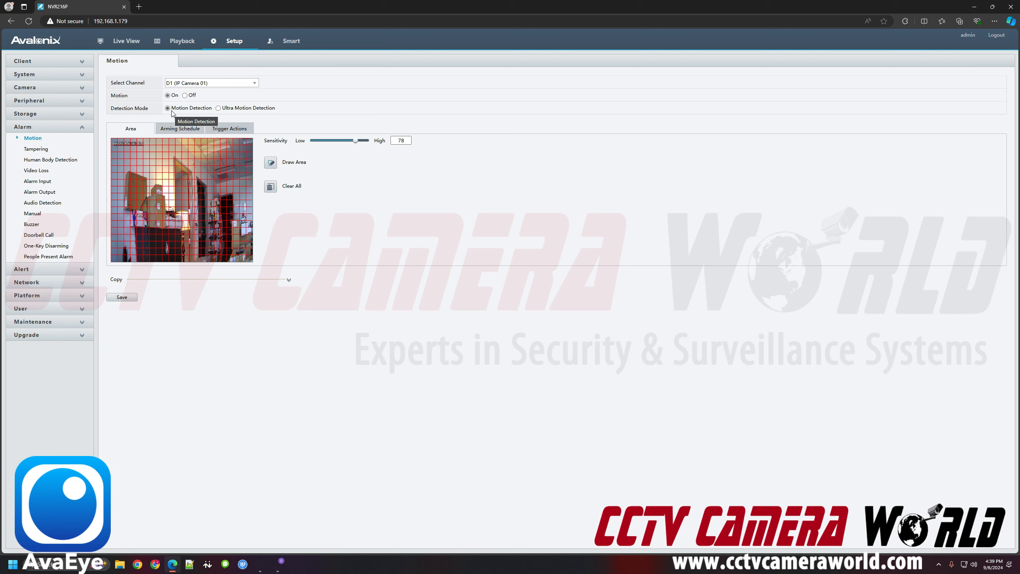
pyautogui.click(231, 109)
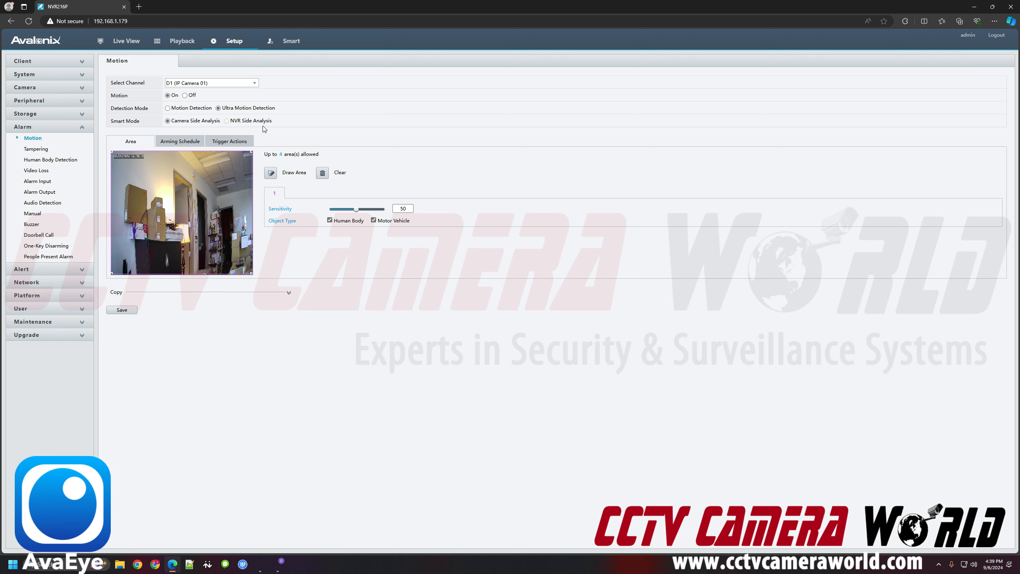
pyautogui.click(168, 108)
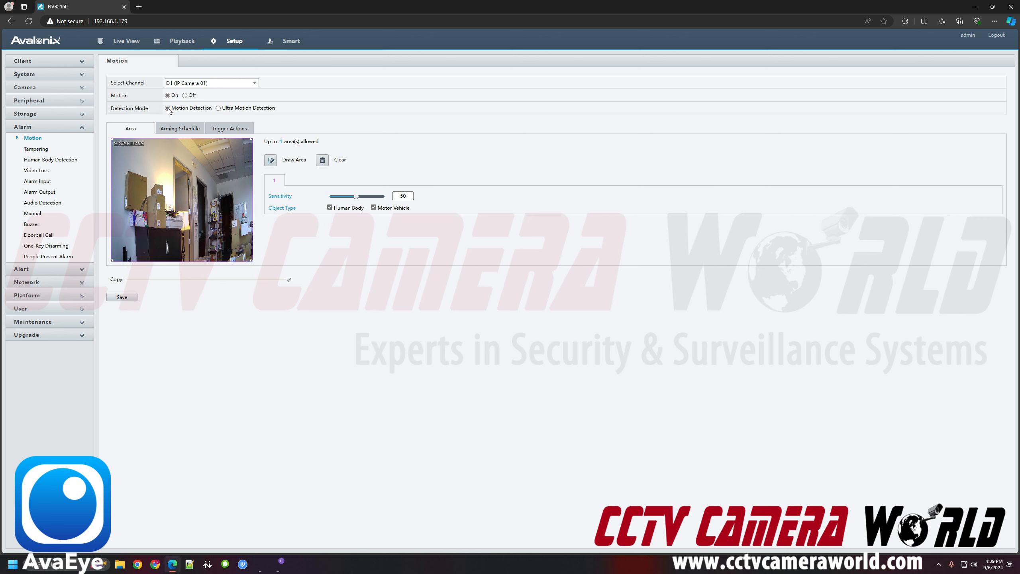
# Step: Save D1's Motion Detection mode, review its arming schedule, and save the trigger actions with email sent to Recipient1
pyautogui.click(122, 298)
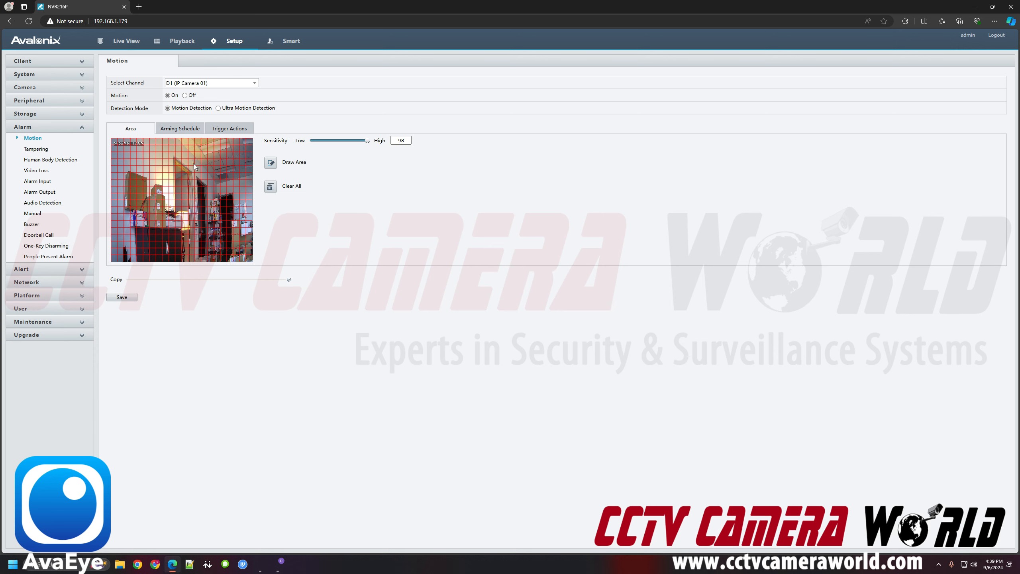
pyautogui.click(192, 130)
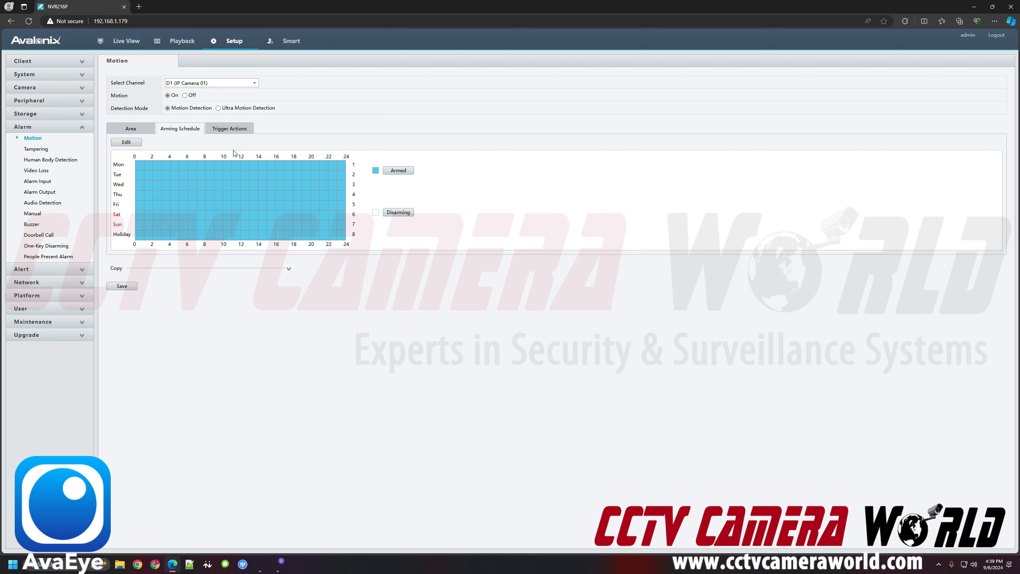
pyautogui.click(226, 130)
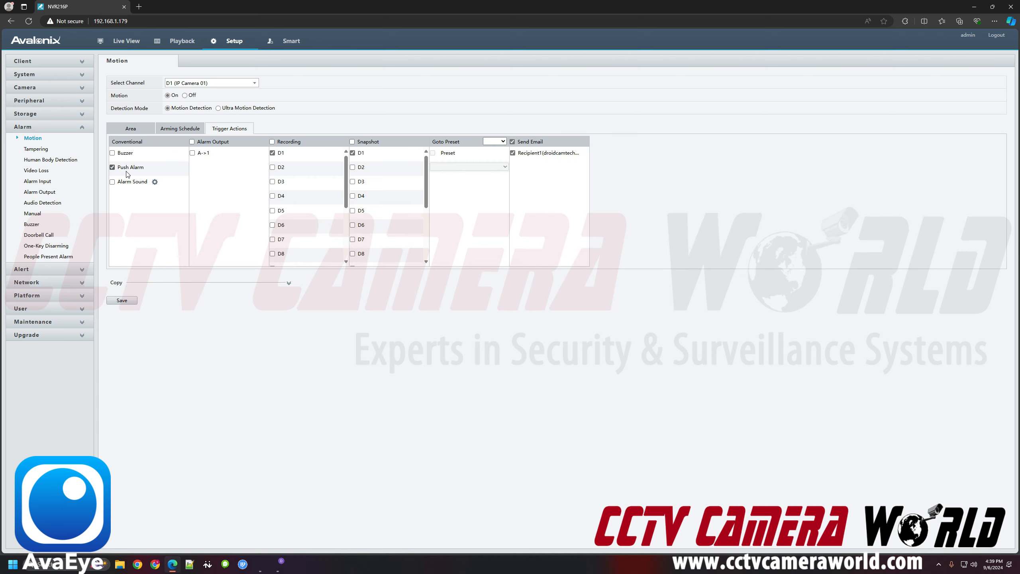
pyautogui.click(513, 153)
pyautogui.click(132, 302)
# Step: Review the recorder's Alert page, TCP/IP settings and the network Email settings with their arming schedule
pyautogui.click(29, 268)
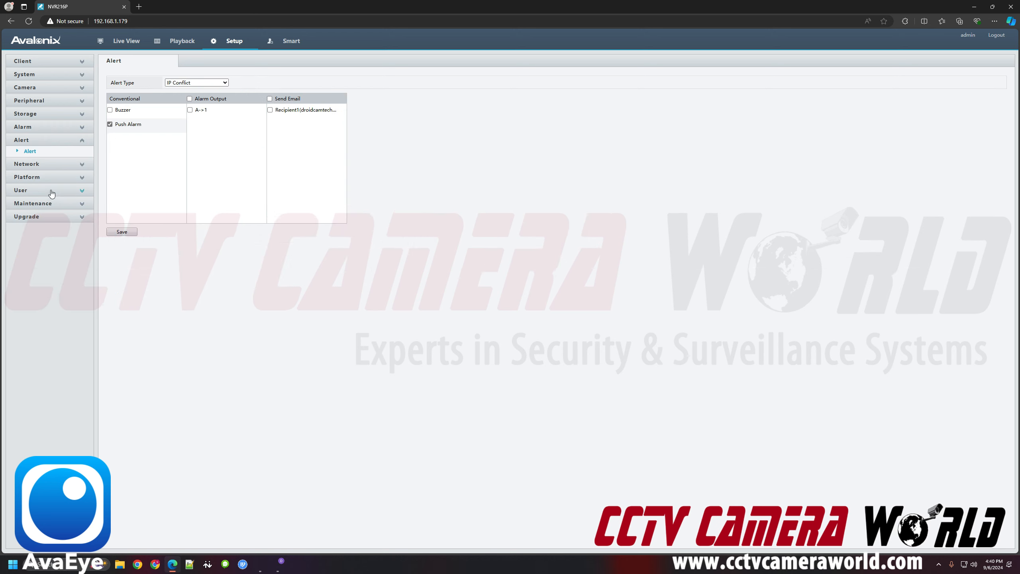
pyautogui.click(27, 164)
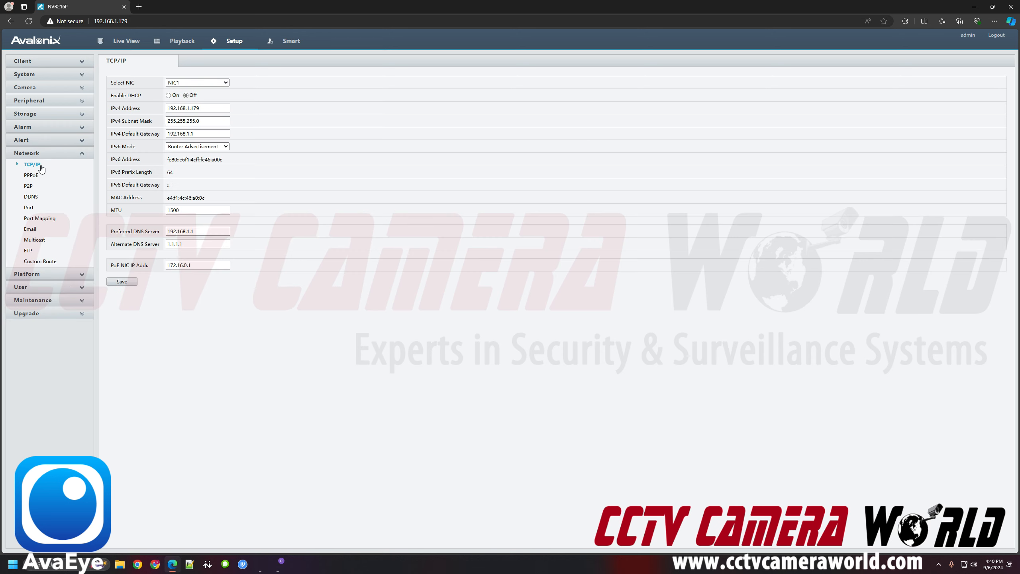
pyautogui.click(31, 229)
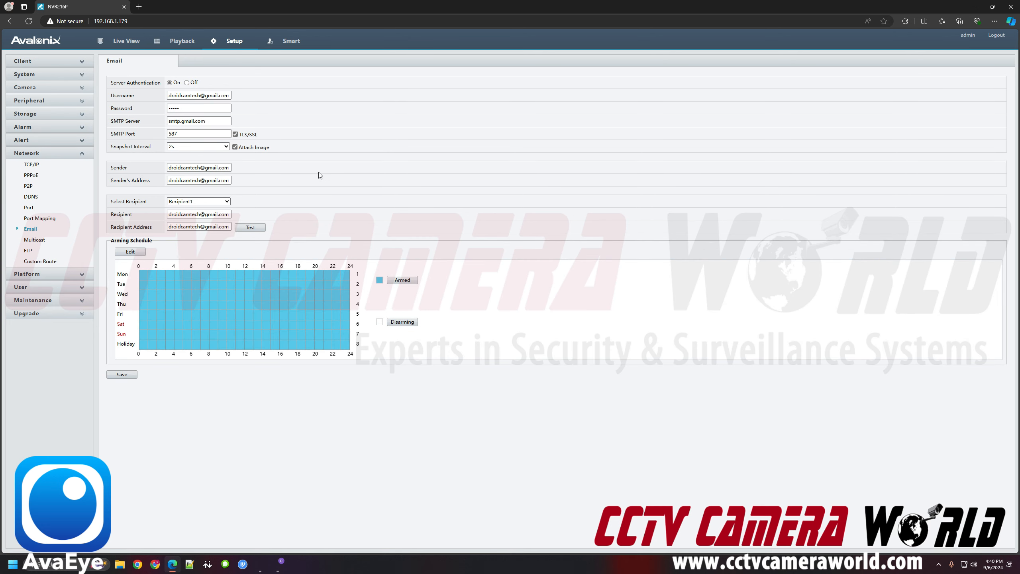
# Step: Show camera D1's live video in the first cell of the Live View grid
pyautogui.click(126, 40)
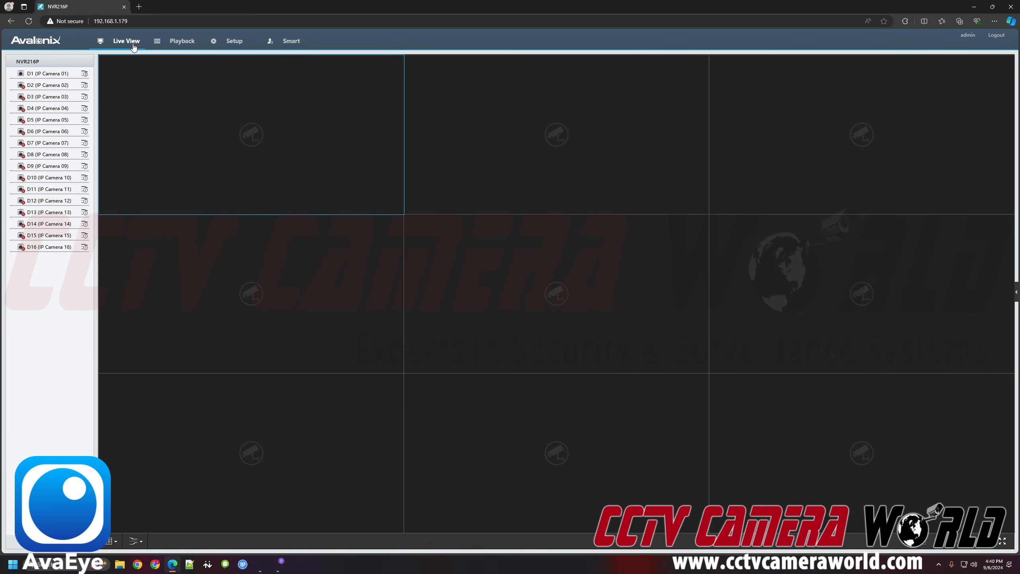
pyautogui.doubleClick(60, 74)
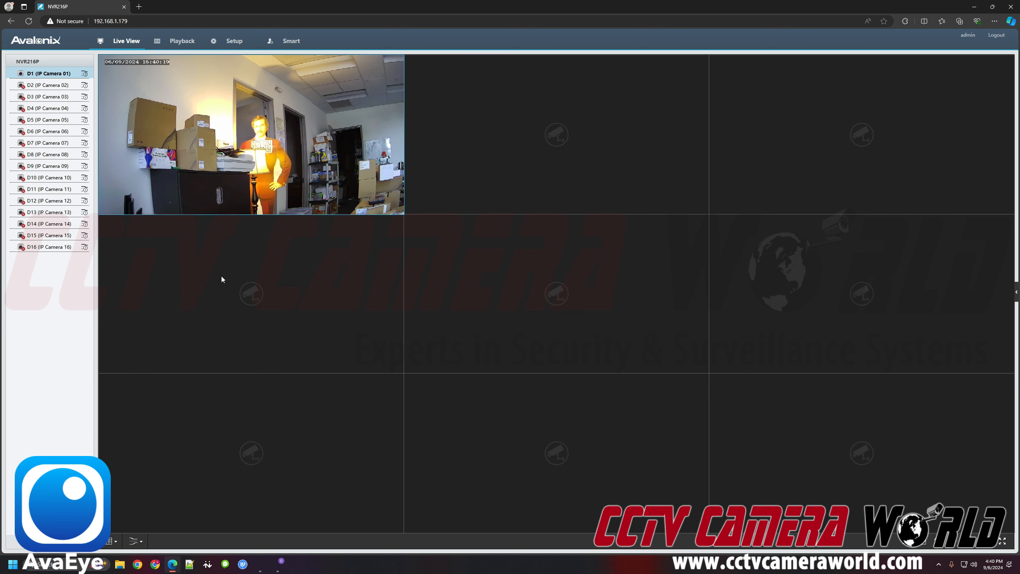
# Step: Switch to the Gmail inbox, view a snapshot attached to the 4:39 PM motion alarm email, and return to the inbox
pyautogui.hotkey('alt', 'Tab')
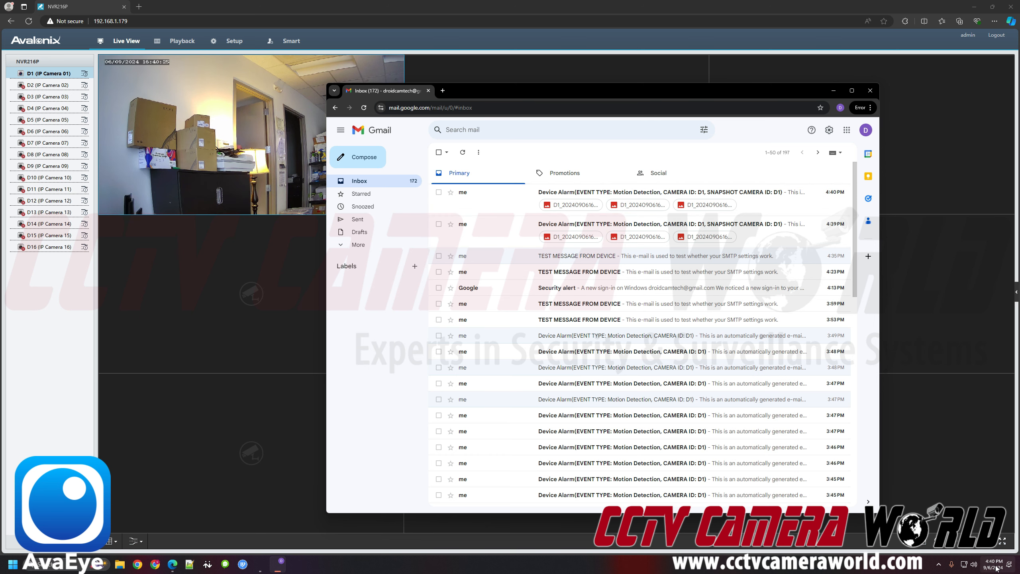
pyautogui.click(752, 224)
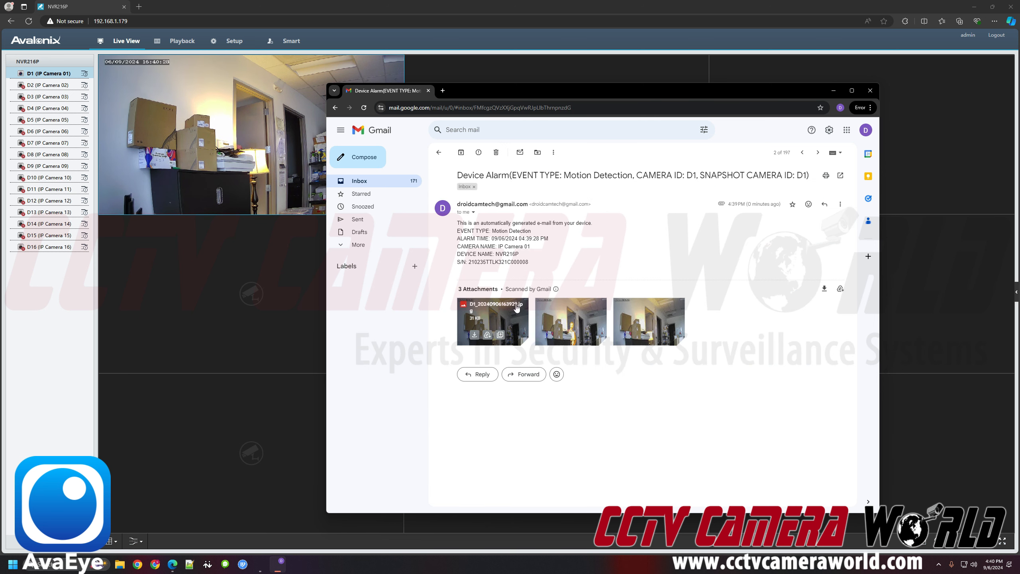
pyautogui.click(556, 321)
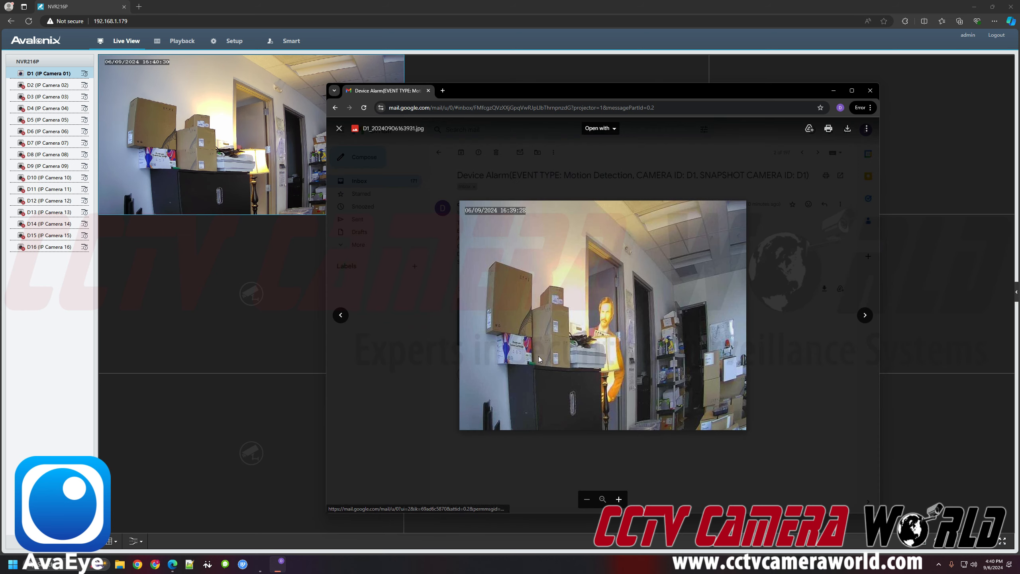
pyautogui.click(456, 334)
pyautogui.click(438, 152)
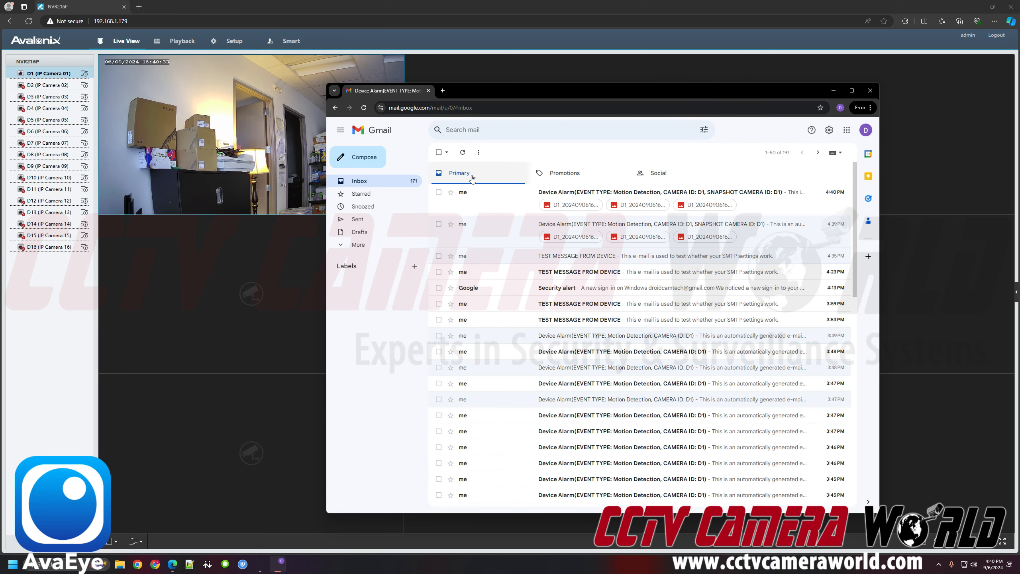
# Step: View the snapshots attached to the 4:40 PM D1 motion alarm email and return to the inbox
pyautogui.click(519, 196)
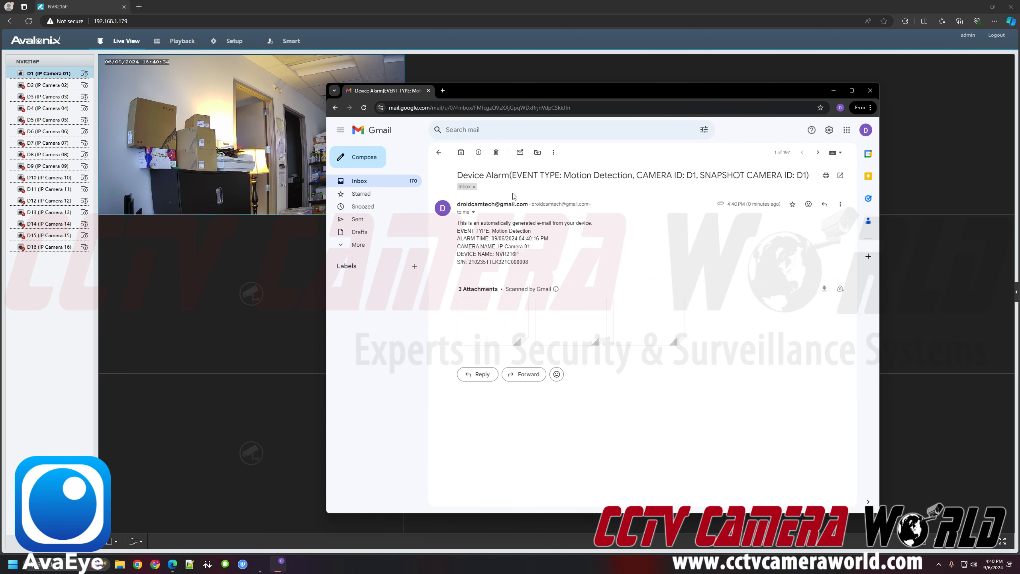
pyautogui.click(520, 317)
pyautogui.click(866, 316)
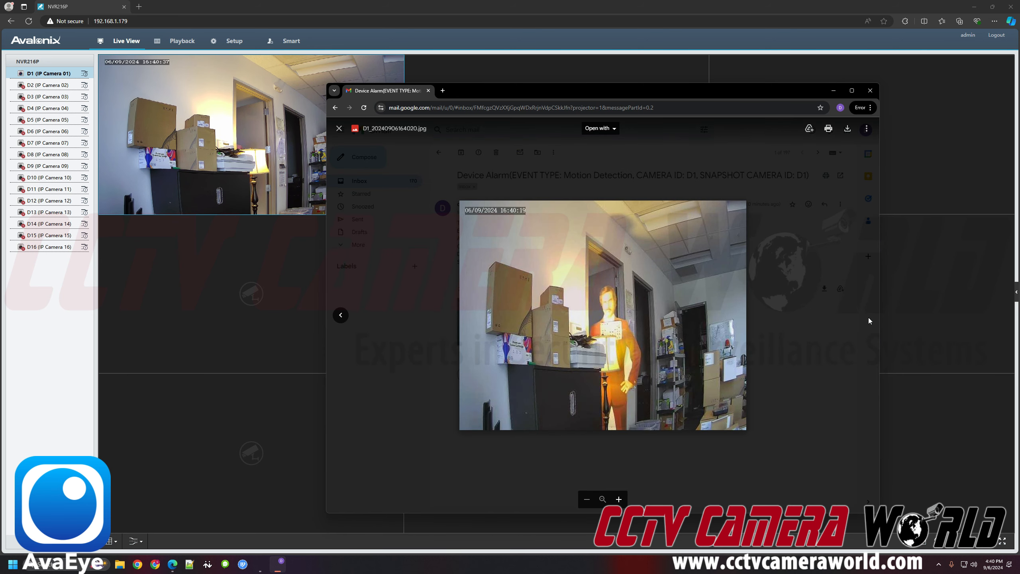
pyautogui.click(810, 352)
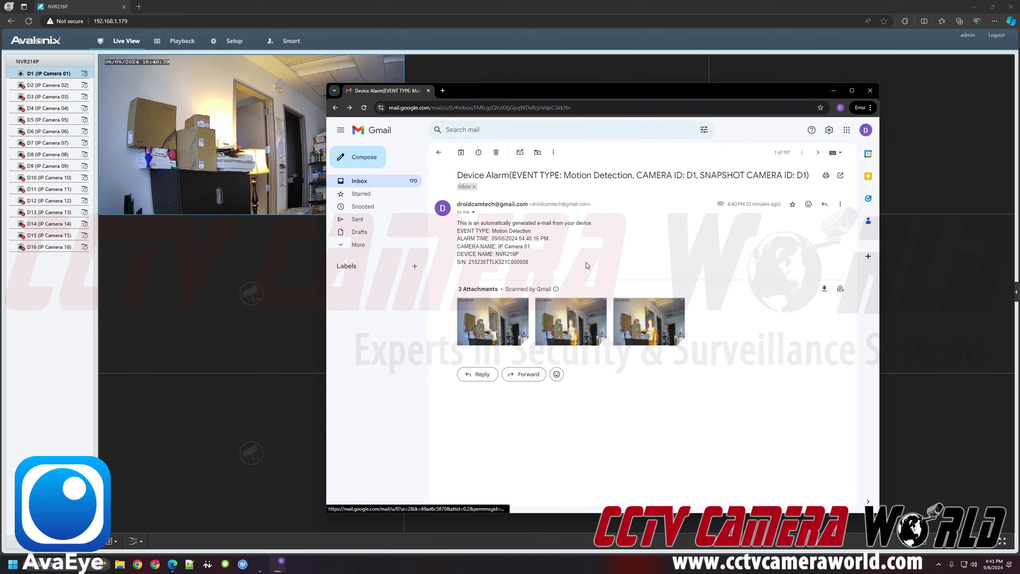
pyautogui.click(397, 186)
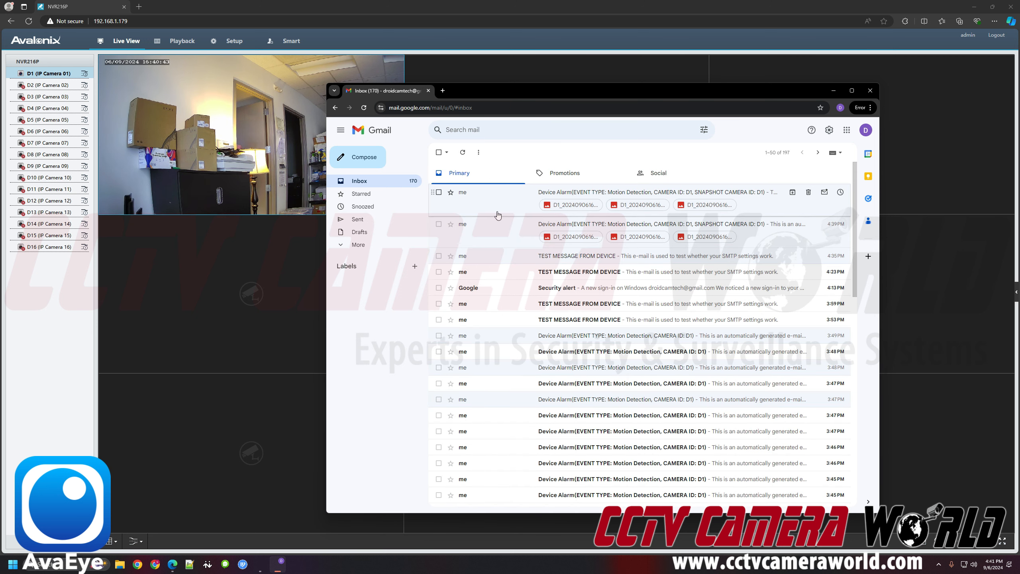